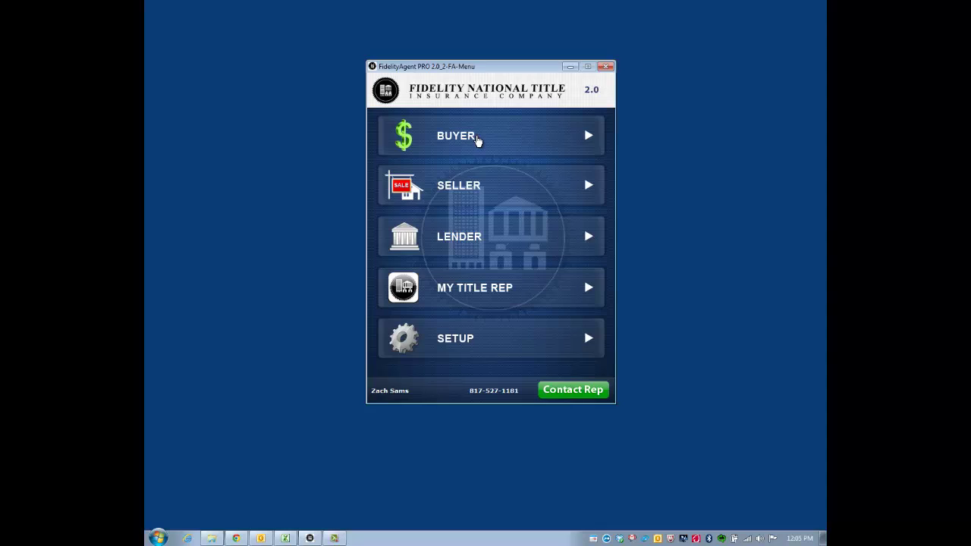
Step: Open the buyer's PITI Ratio calculator and enter an estimated PITI of 2,000
left_click(477, 141)
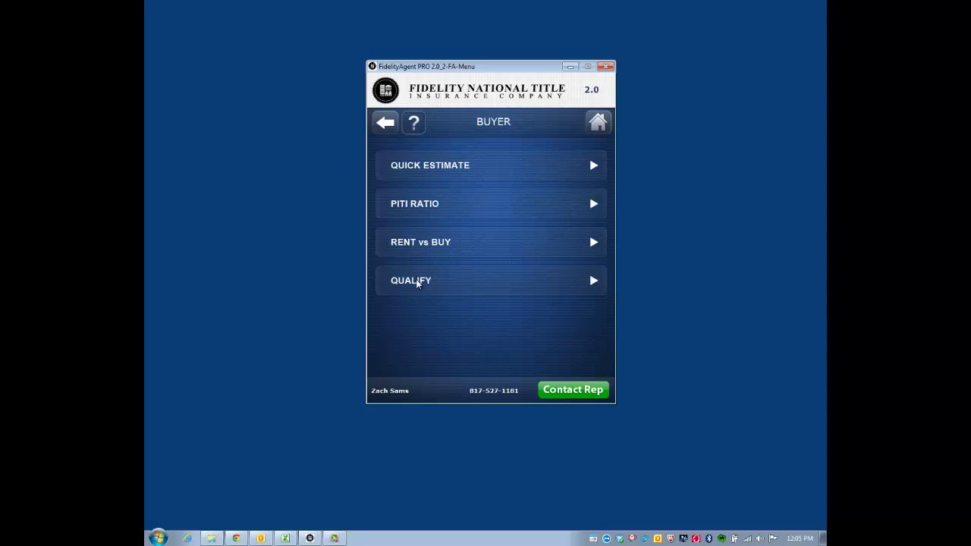
left_click(434, 210)
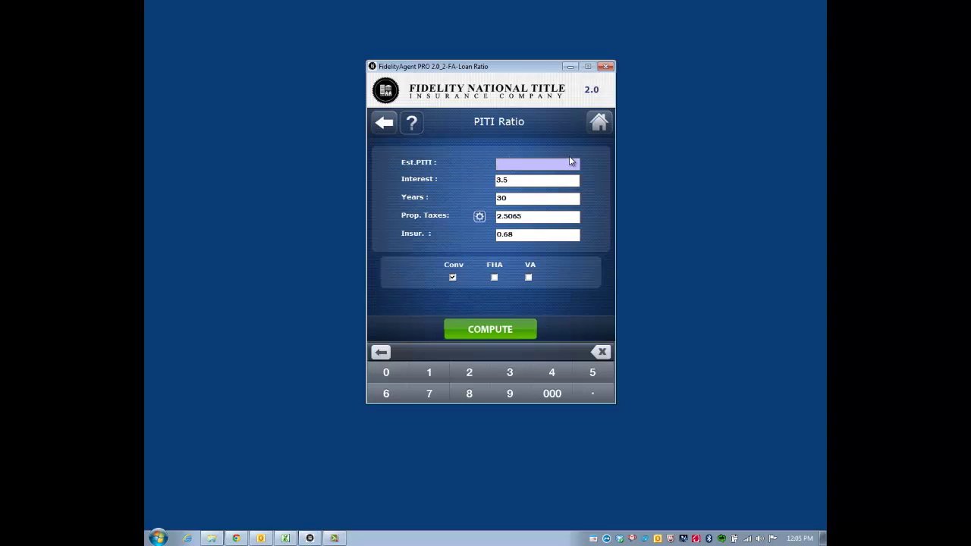
type("2000")
Step: Apply the Keller property tax rate and compute the loan ratio results for an FHA loan
left_click(481, 217)
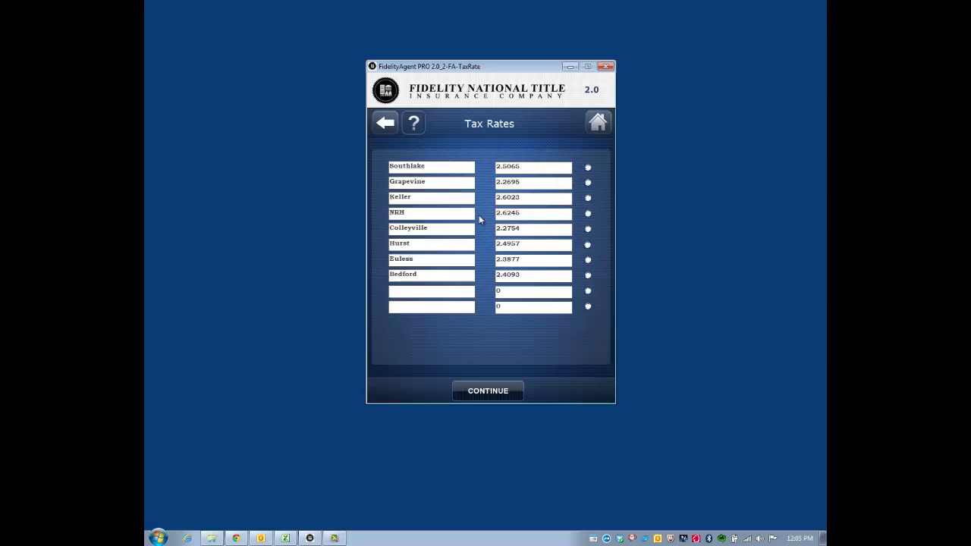
left_click(588, 198)
left_click(491, 392)
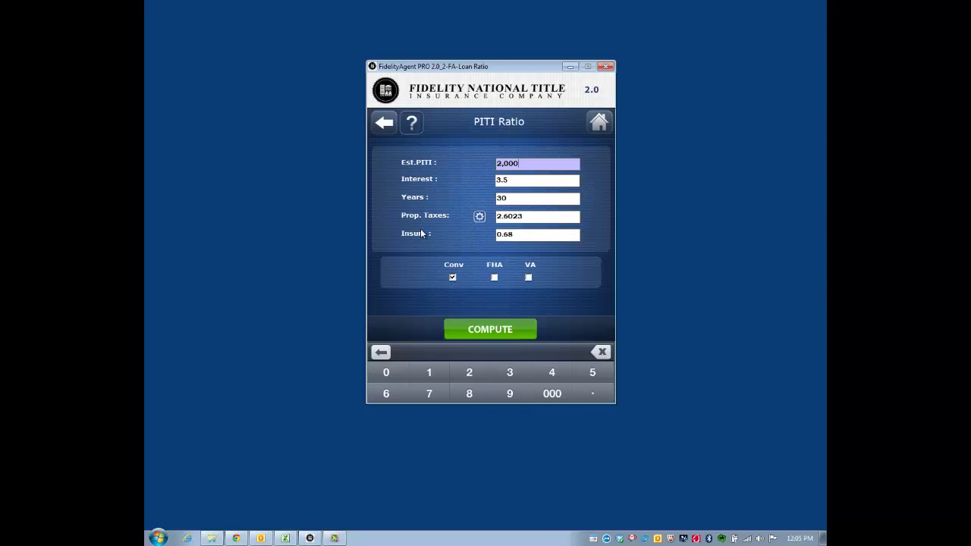
left_click(494, 278)
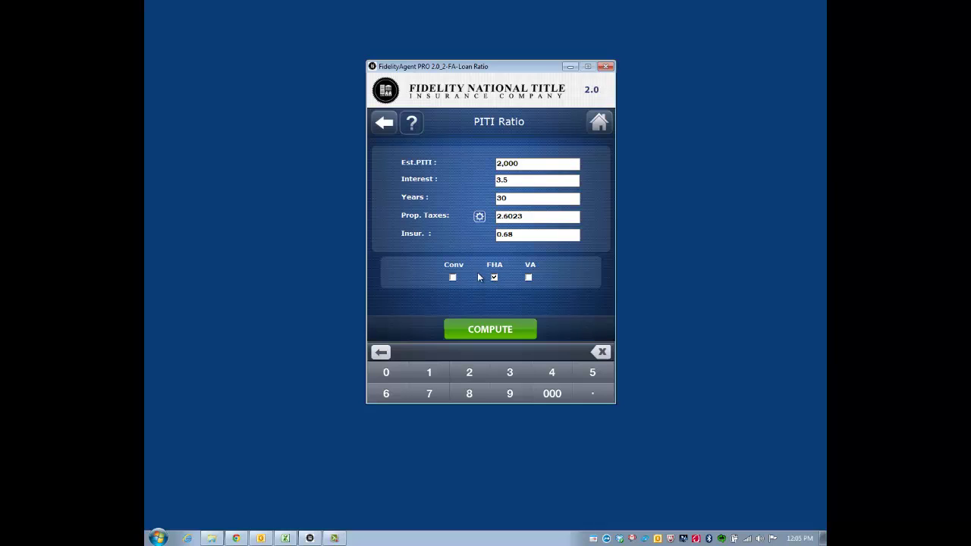
left_click(497, 331)
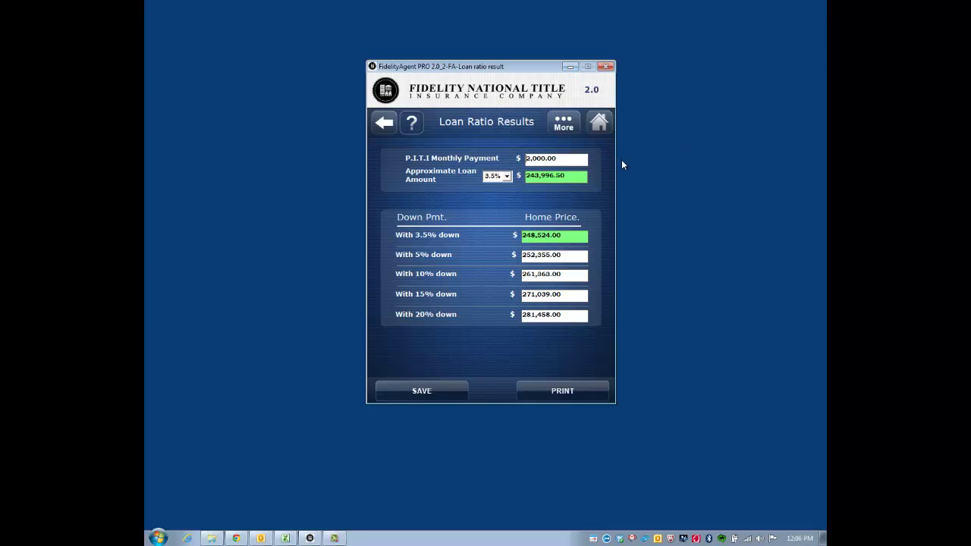
Step: Leave the loan ratio results and open the seller's net sheet for a conventional loan
left_click(598, 122)
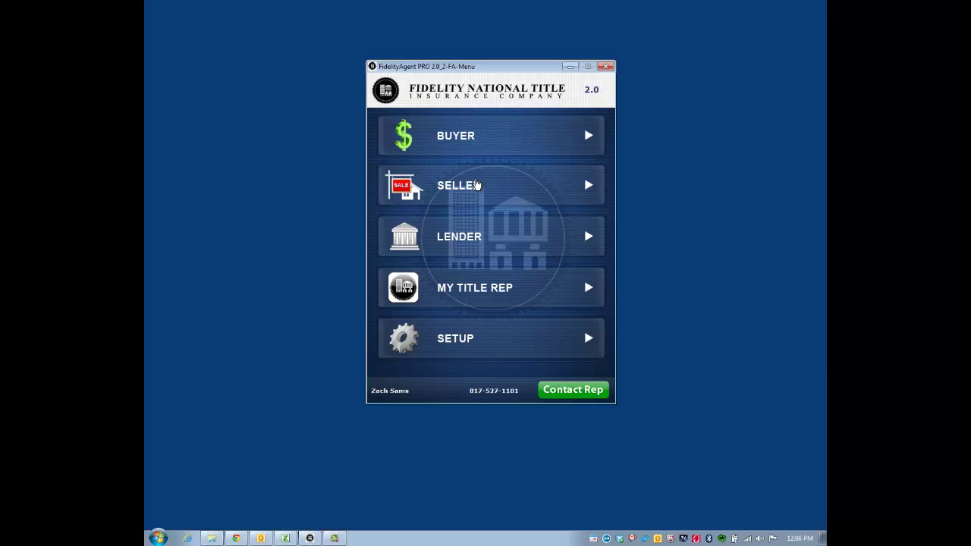
left_click(477, 185)
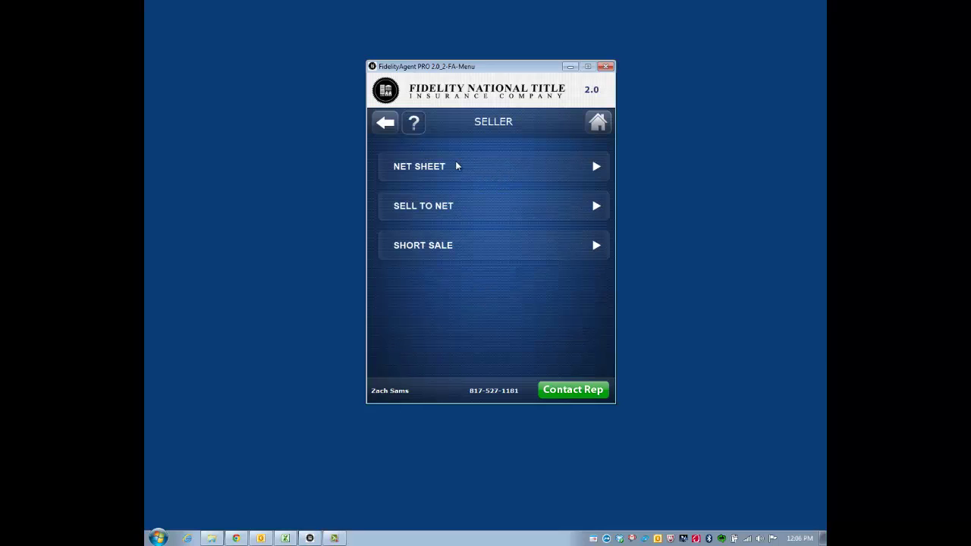
left_click(395, 121)
left_click(465, 188)
left_click(436, 167)
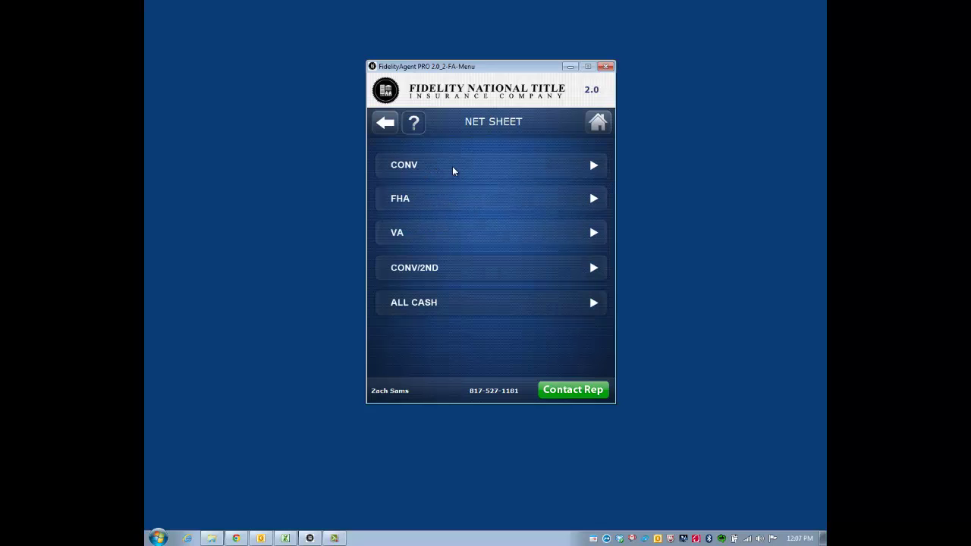
left_click(453, 166)
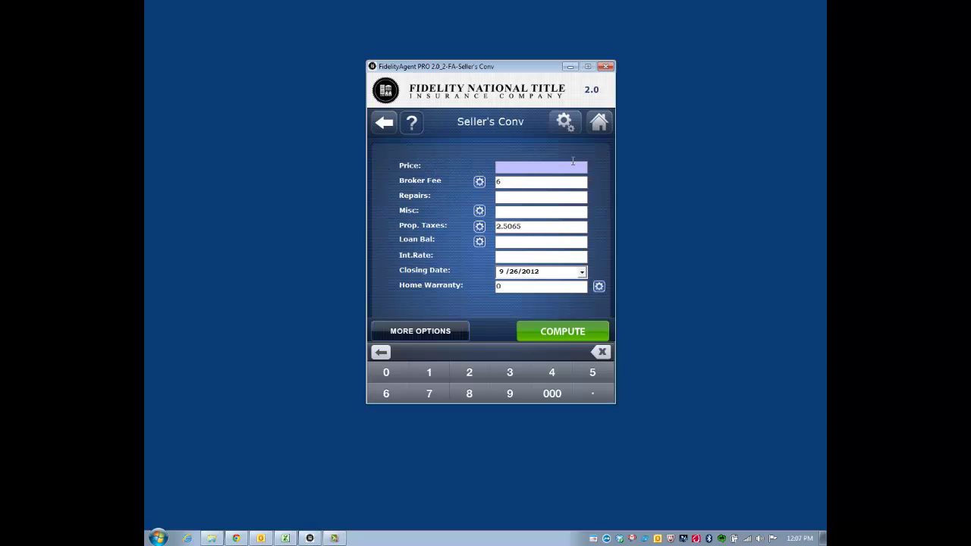
Step: Enter a price of 478,352 and repairs of 5000 in the seller's conventional net sheet
type("478,352")
left_click(513, 182)
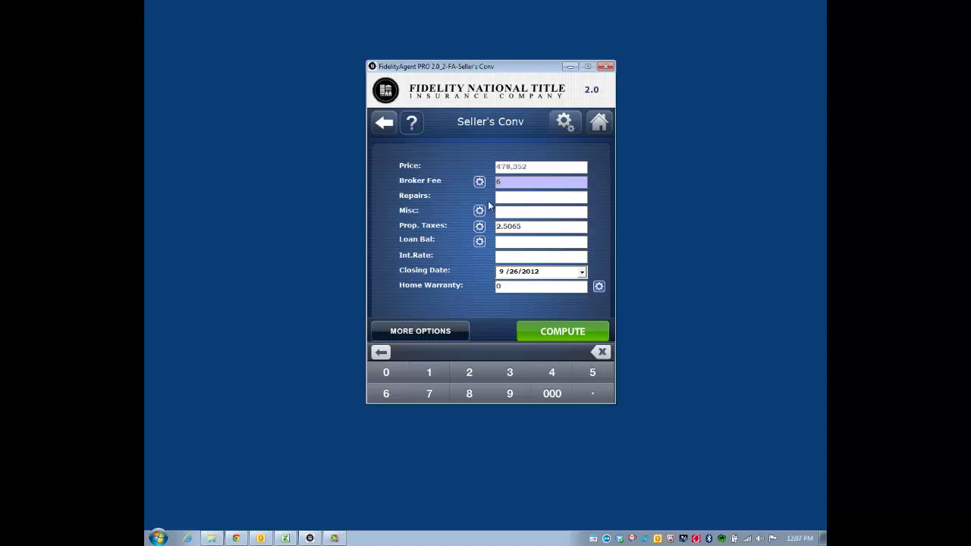
left_click(502, 197)
type("5000")
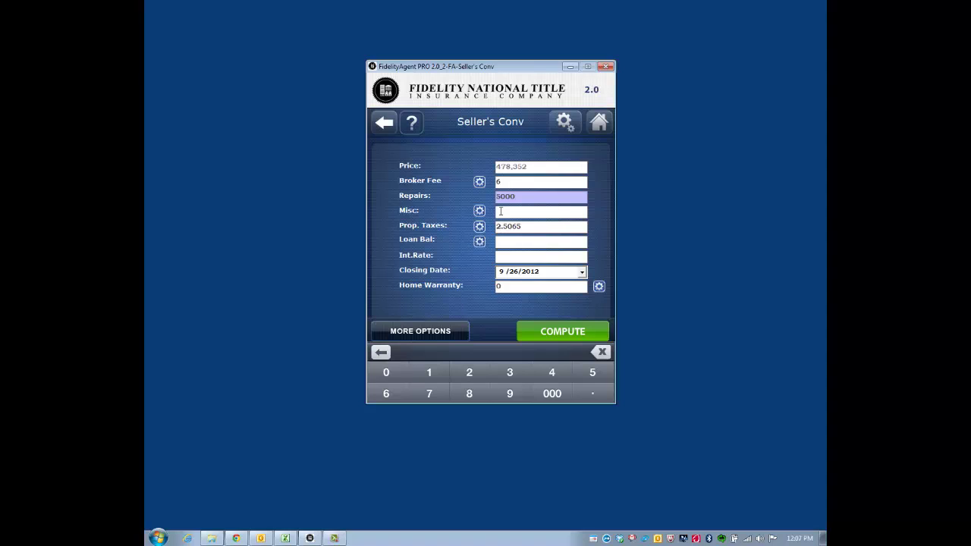
Step: Add a miscellaneous item named Seller Paid CC with an amount of 5000 to the closing costs
left_click(505, 214)
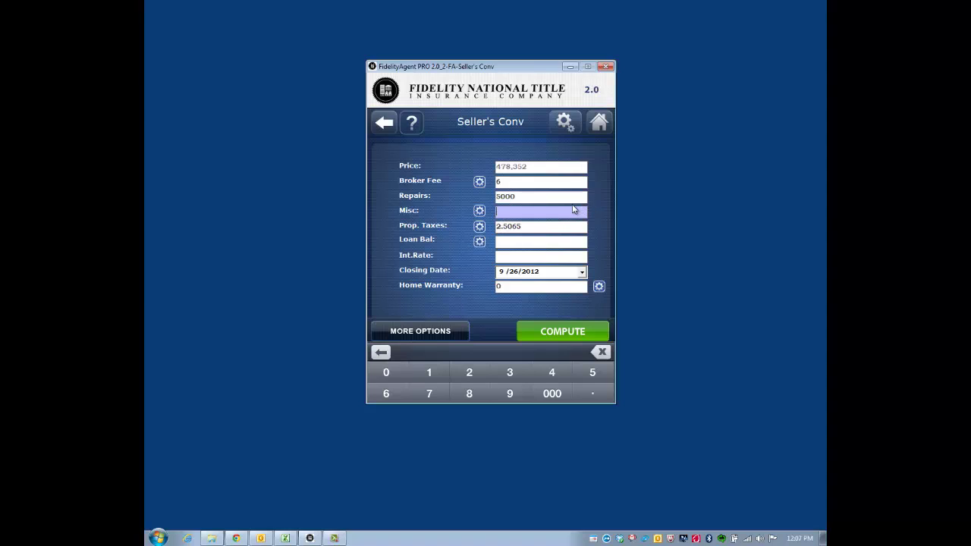
left_click(479, 211)
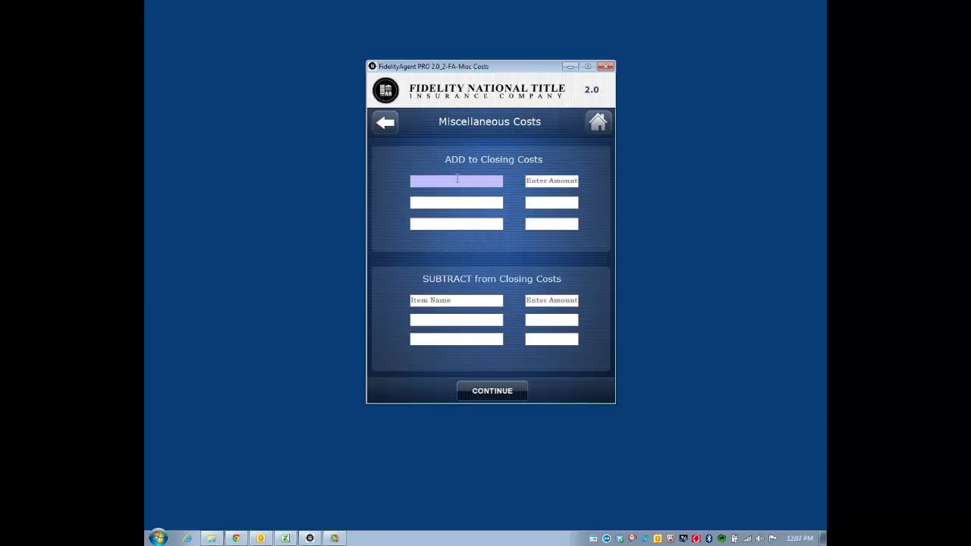
type("Seller Paid CC")
left_click(534, 181)
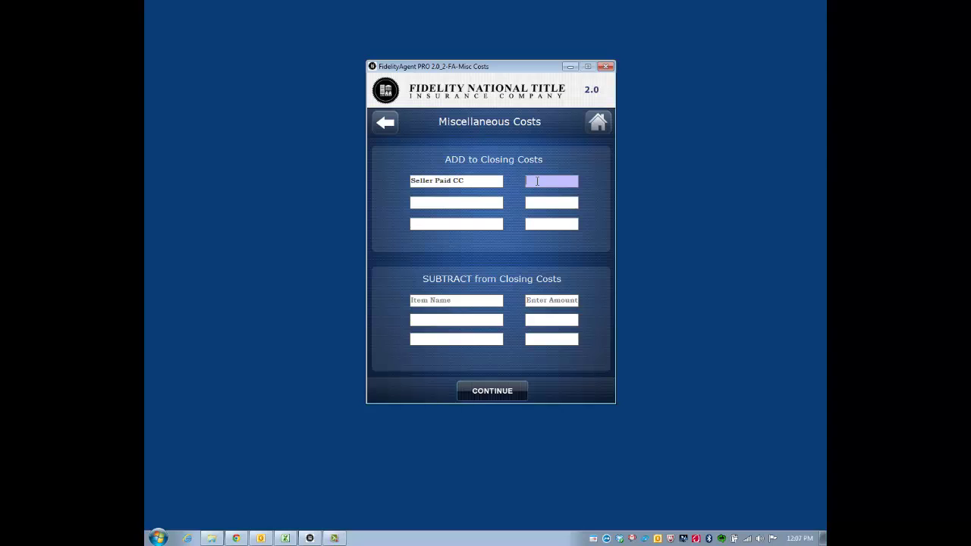
type("5000")
left_click(494, 390)
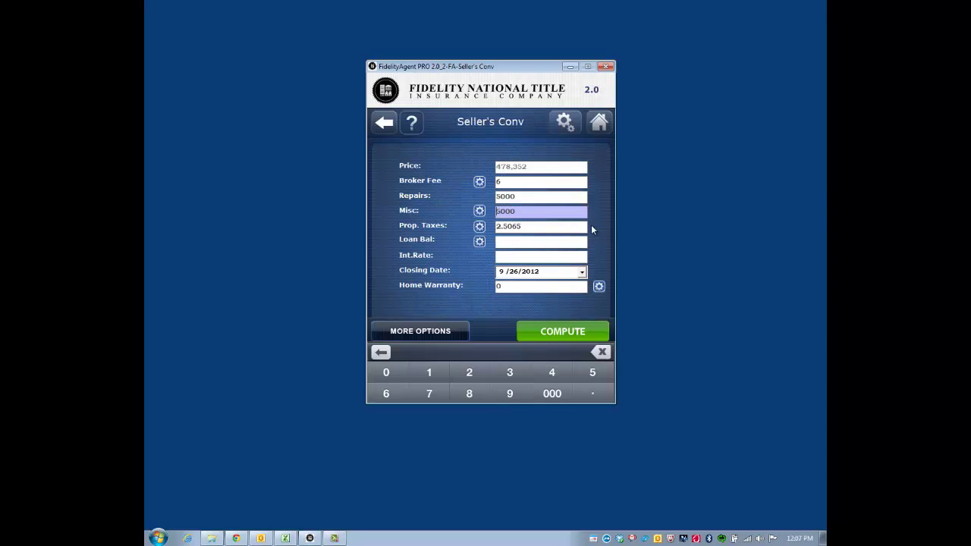
Step: Set the seller's loan balance to 242,000 and the interest rate to 5.0
left_click(513, 243)
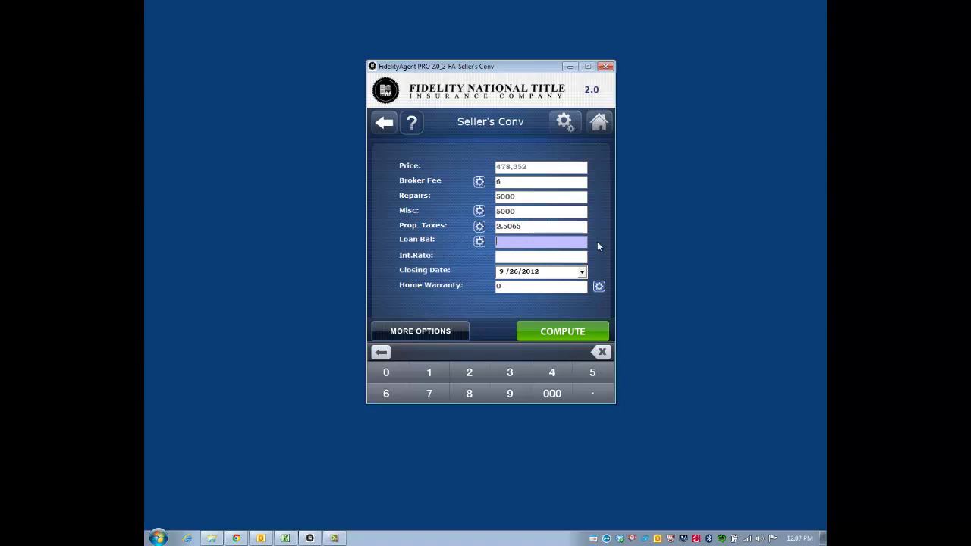
type("242,000")
left_click(520, 256)
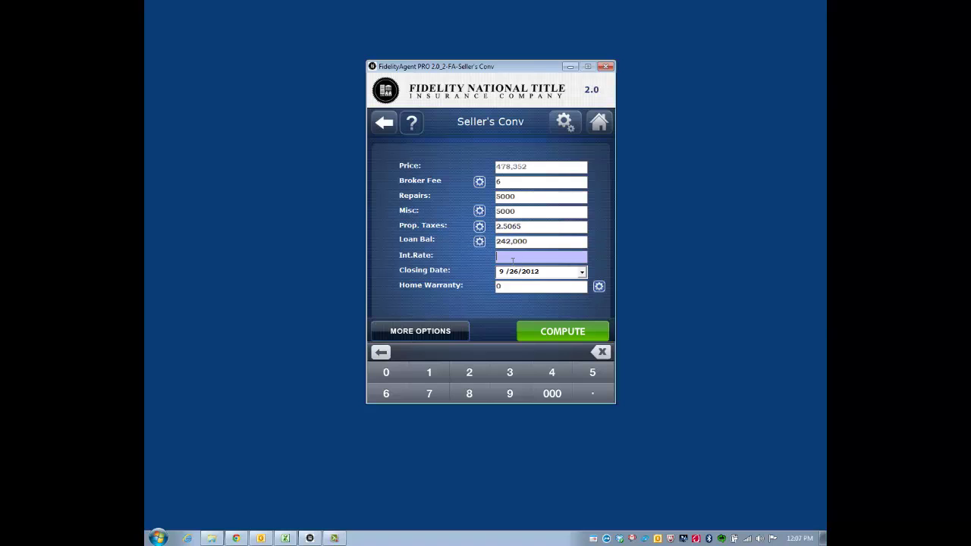
type("5.0")
Step: Set the net sheet's closing date to 10/26/2012
left_click(582, 272)
left_click(605, 288)
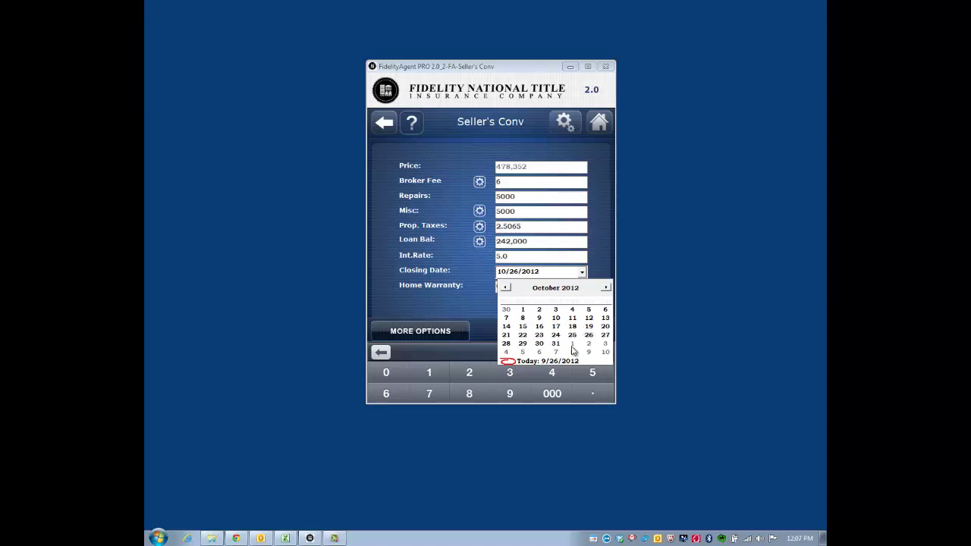
left_click(588, 336)
Step: Set the home warranty to 599 and compute the seller's net sheet
left_click(521, 288)
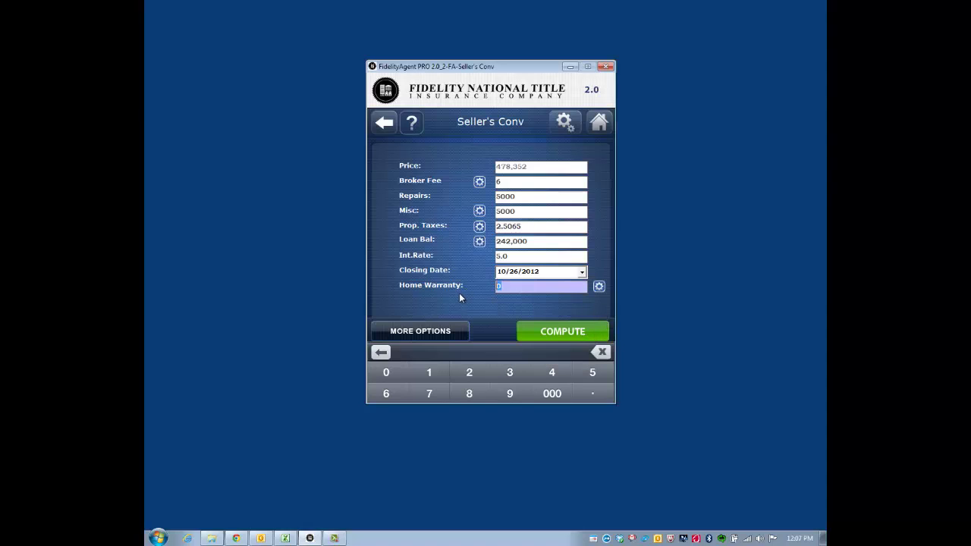
type("599")
left_click(578, 331)
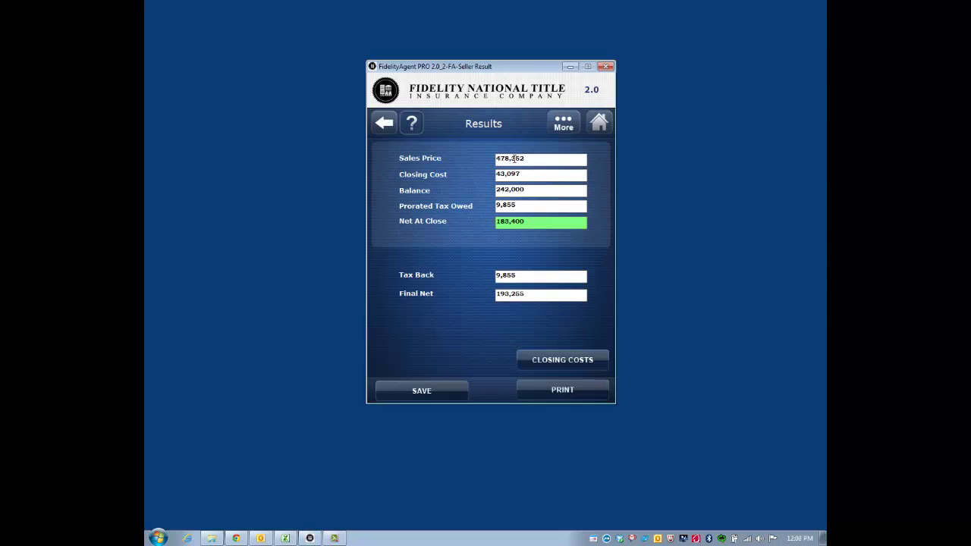